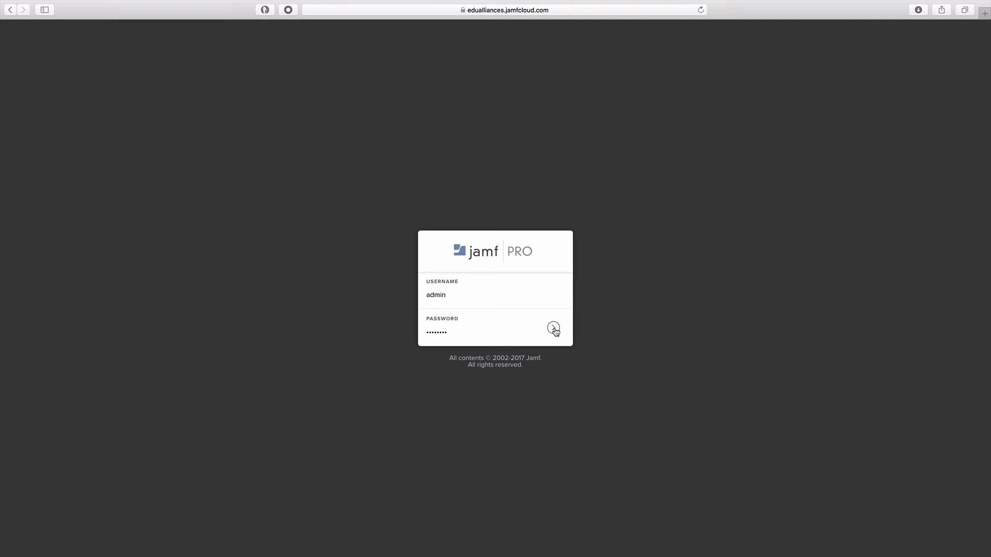
# Step: Sign in as administrator and list the static user groups, showing No Camera Access - SIM
pyautogui.click(553, 329)
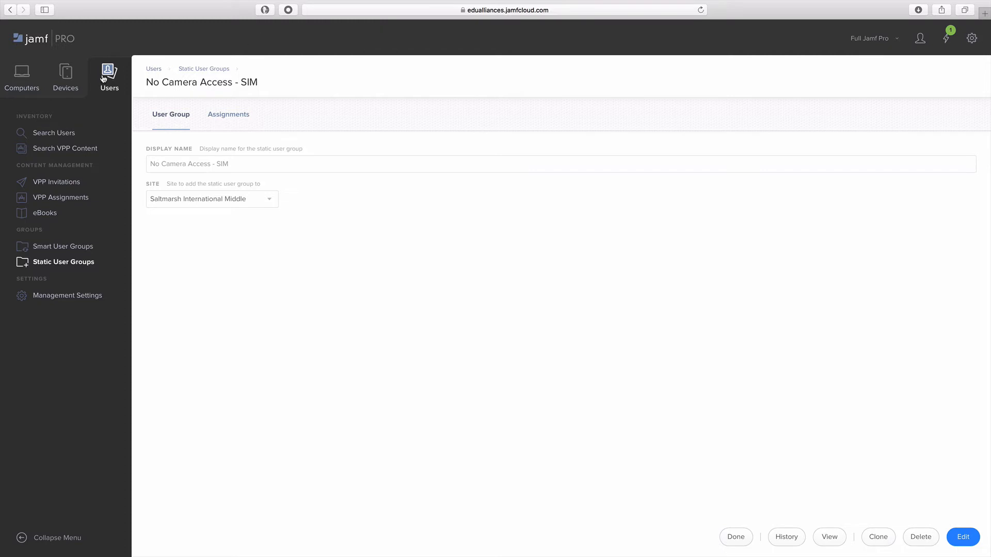
pyautogui.click(75, 263)
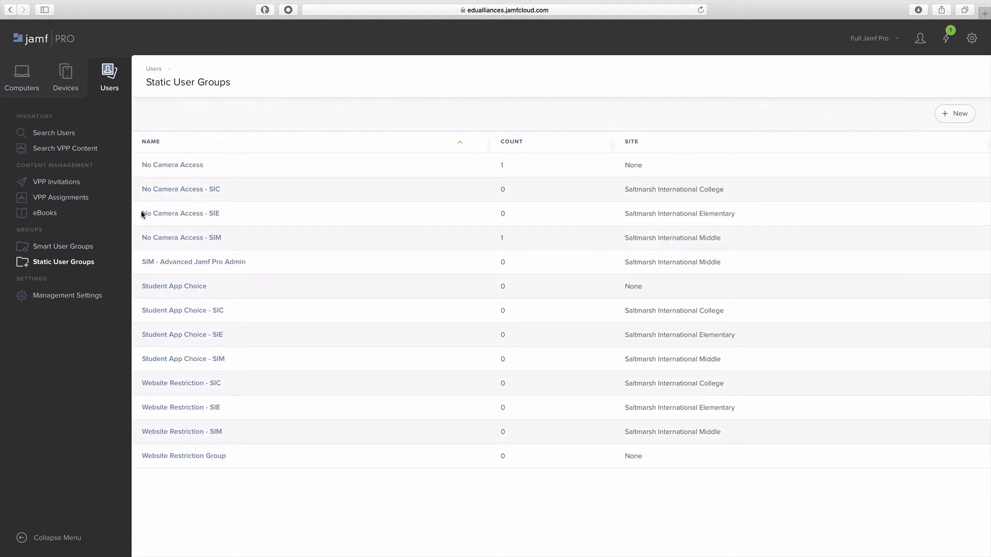
# Step: Open the No Camera Access - SIM group and view its 36 assigned users
pyautogui.click(158, 239)
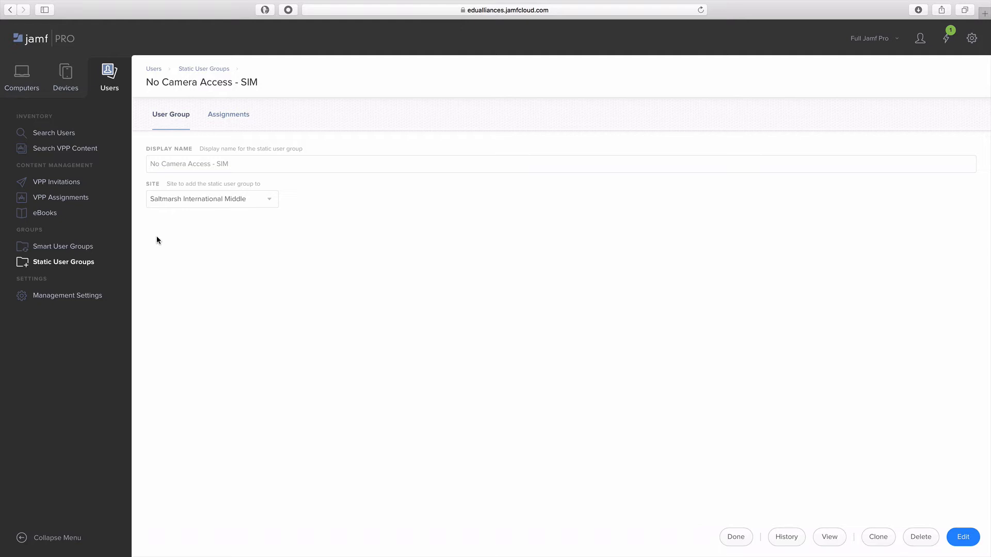
pyautogui.click(231, 116)
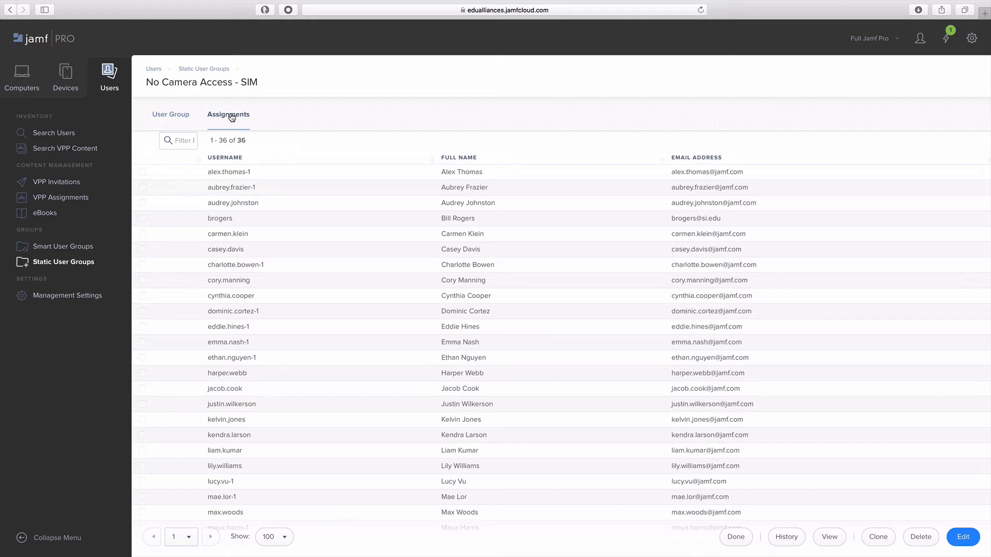
# Step: Reveal the group page's full URL, then dismiss the bookmarks overview
pyautogui.click(359, 10)
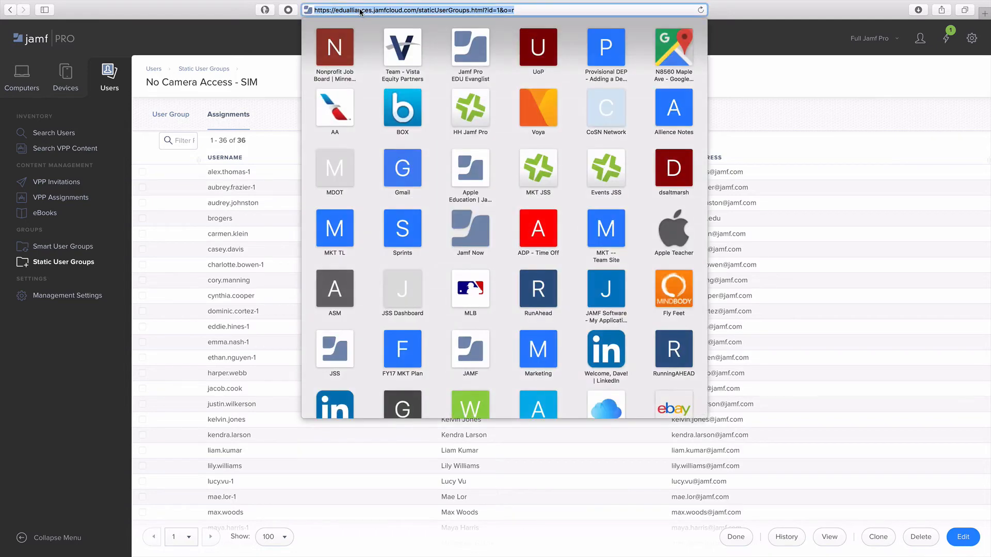
pyautogui.click(781, 53)
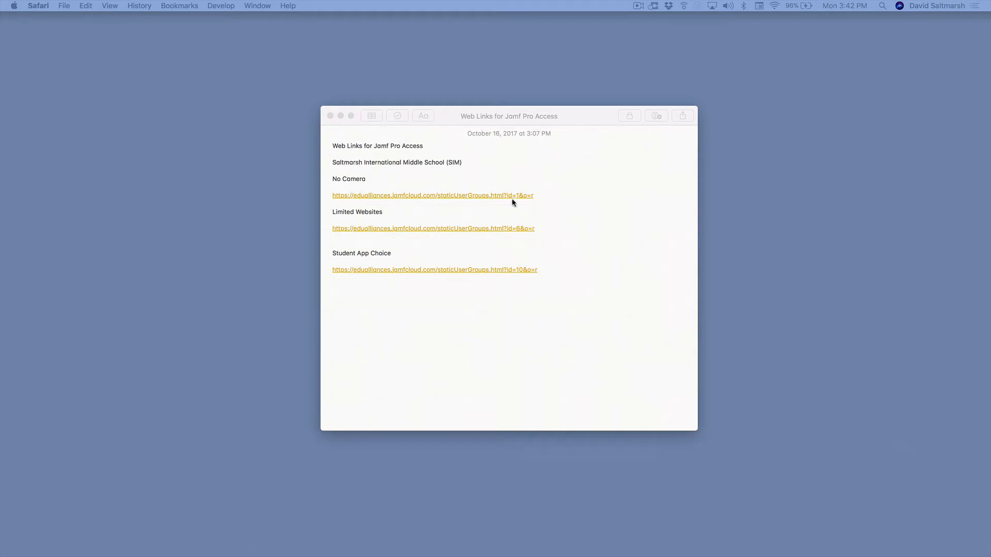
# Step: Follow the No Camera link from the note to the pre-filled Jamf Pro sign-in page
pyautogui.click(438, 196)
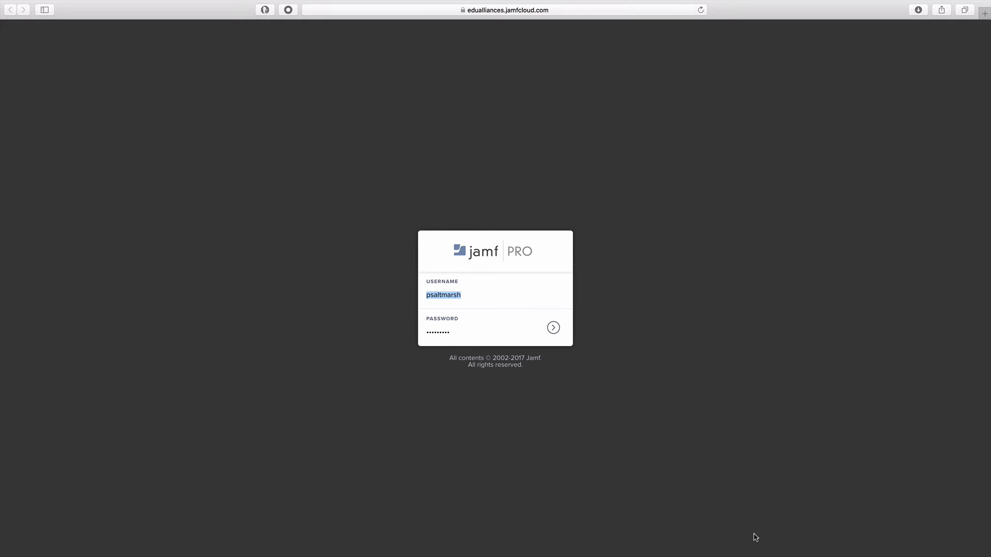
# Step: Sign in as the site user, check its available sites, and view the group's 36 assigned users
pyautogui.click(552, 334)
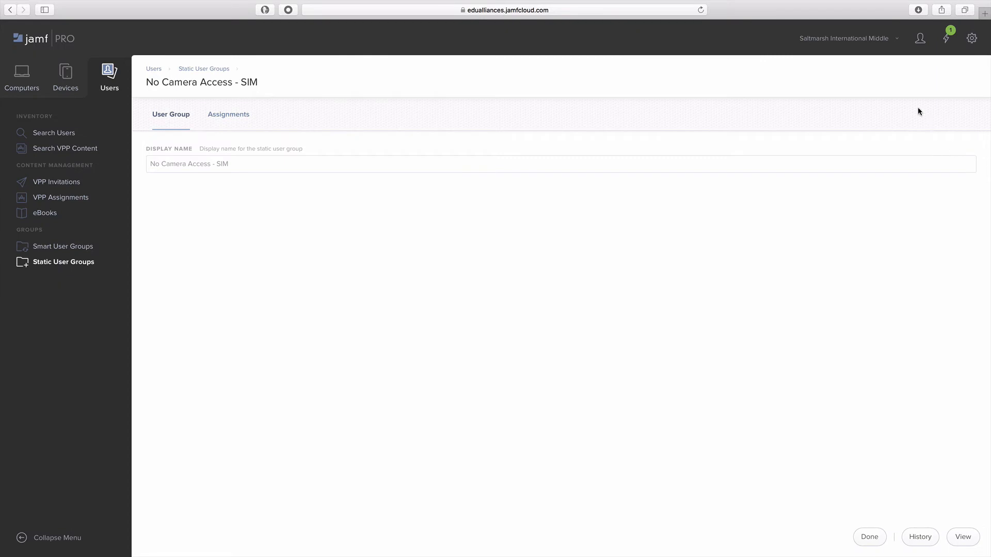
pyautogui.click(895, 41)
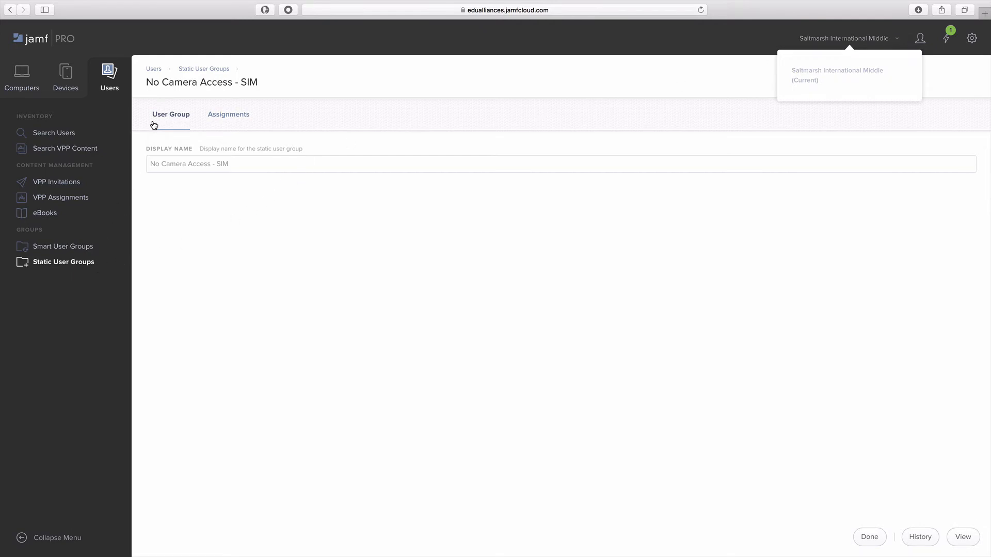
pyautogui.click(227, 115)
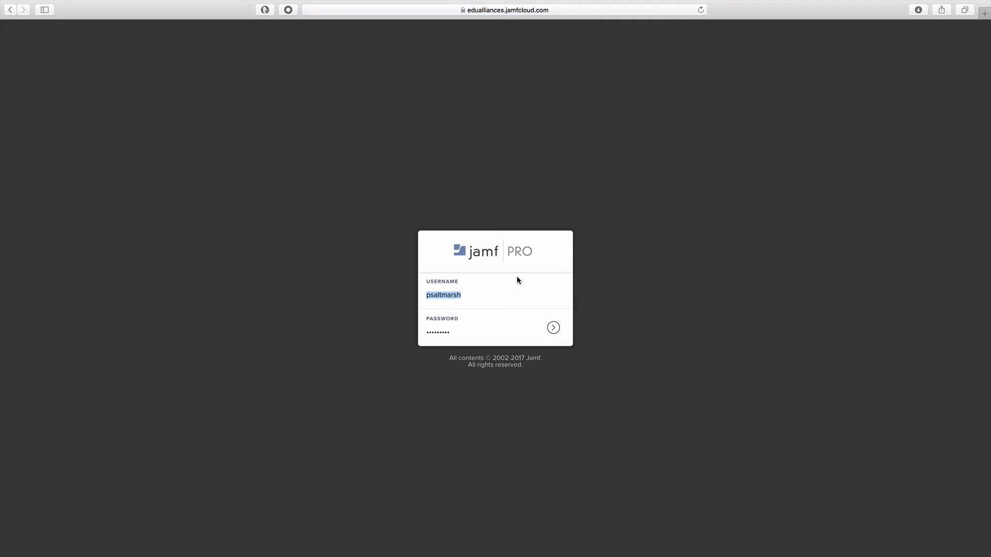
# Step: Sign in again with the saved admin login and go to the mobile devices inventory search
pyautogui.write('admin')
pyautogui.click(467, 314)
pyautogui.click(553, 327)
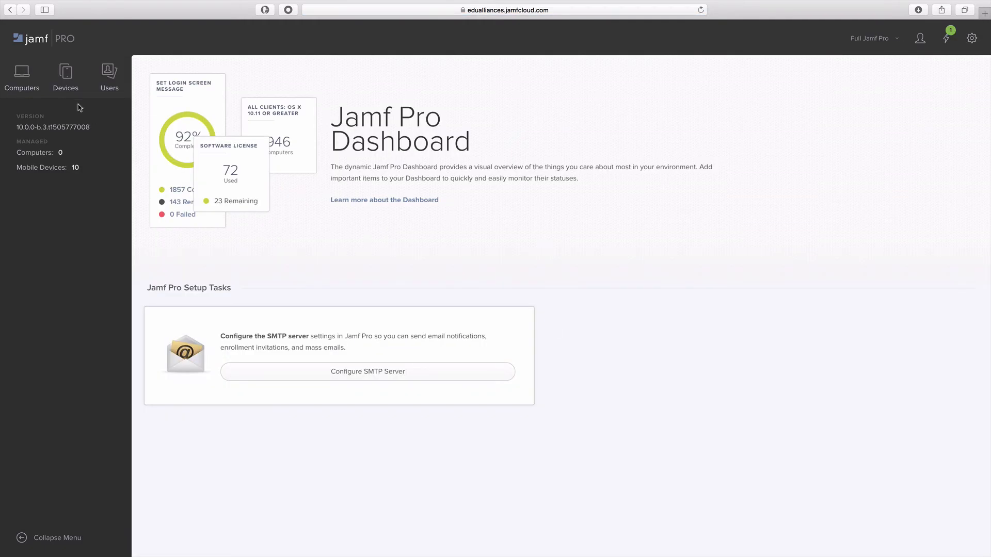
pyautogui.click(66, 86)
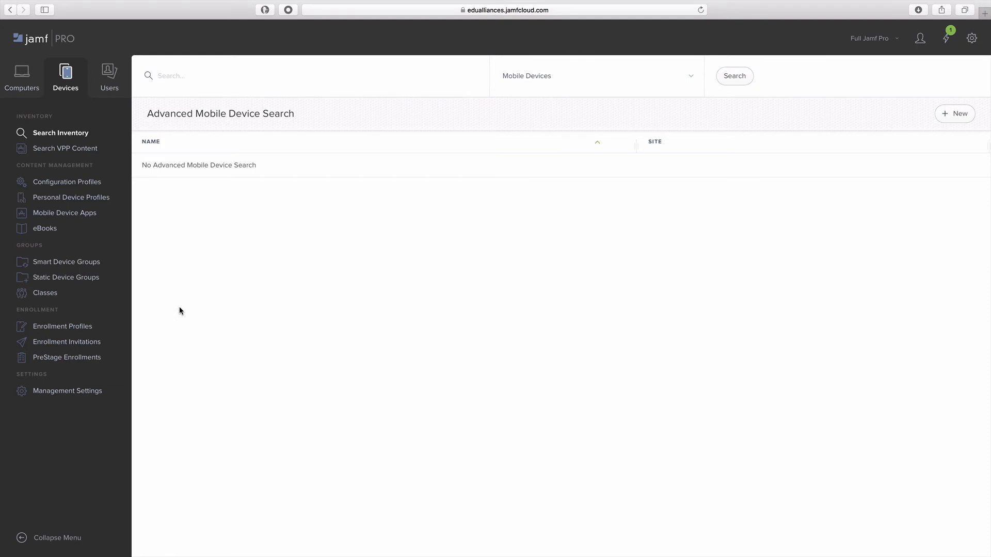
# Step: Collapse the side menu and open the Web Clip: No Camera SIM profile from Configuration Profiles
pyautogui.click(22, 537)
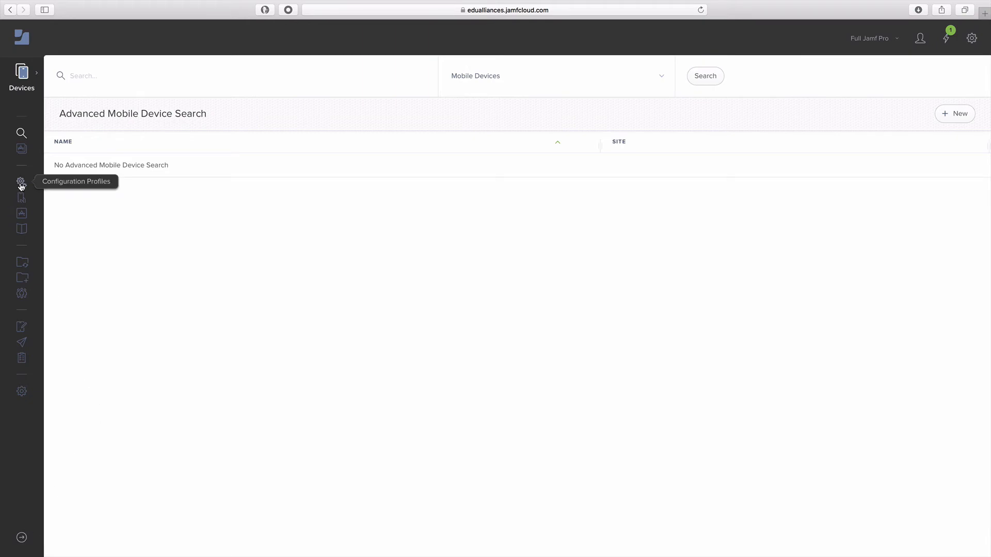
pyautogui.click(20, 184)
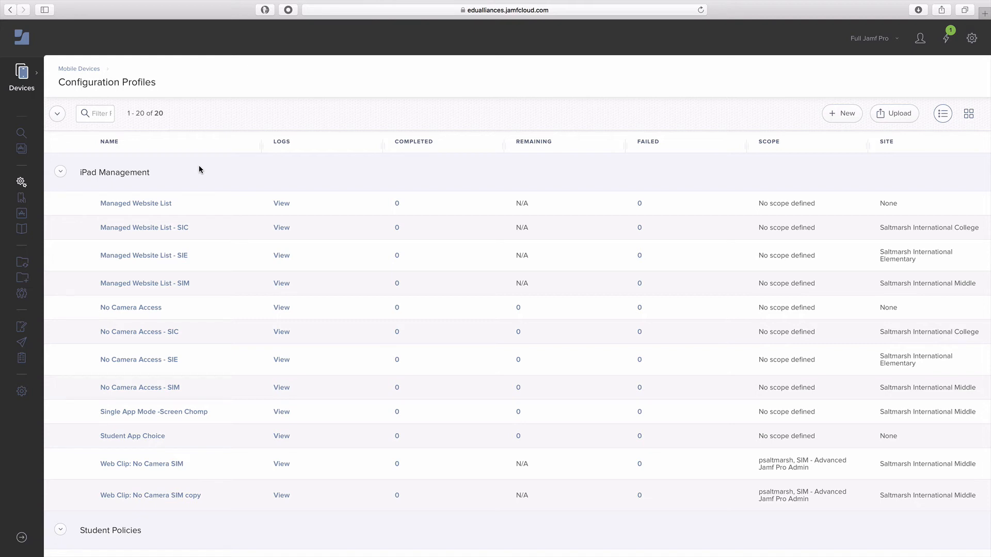
pyautogui.scroll(-2, 200, 165)
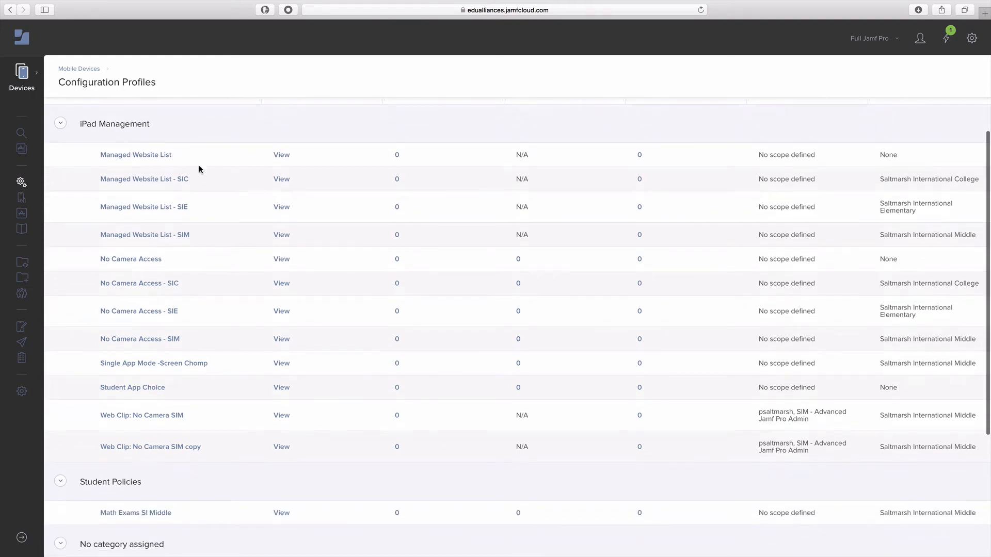
pyautogui.scroll(-3, 206, 358)
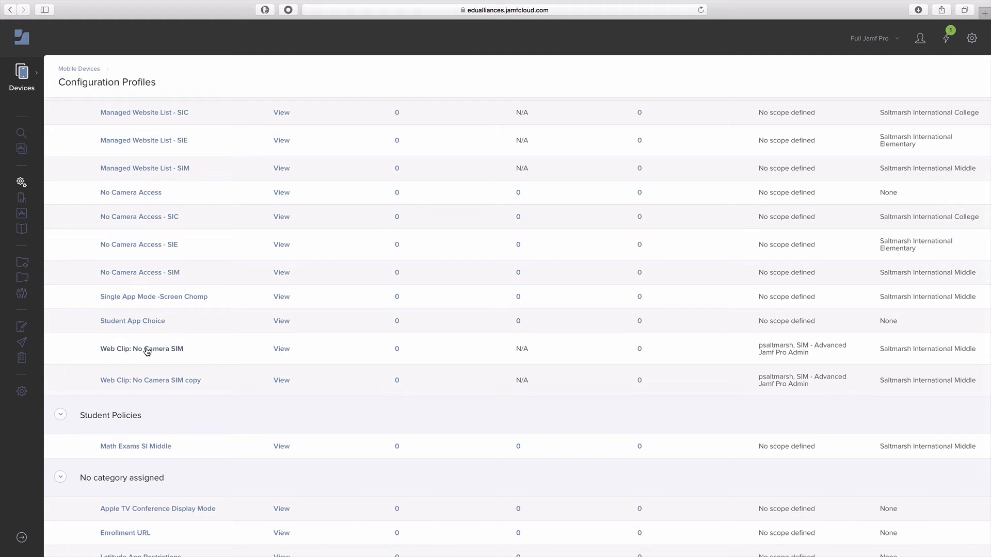
pyautogui.click(147, 349)
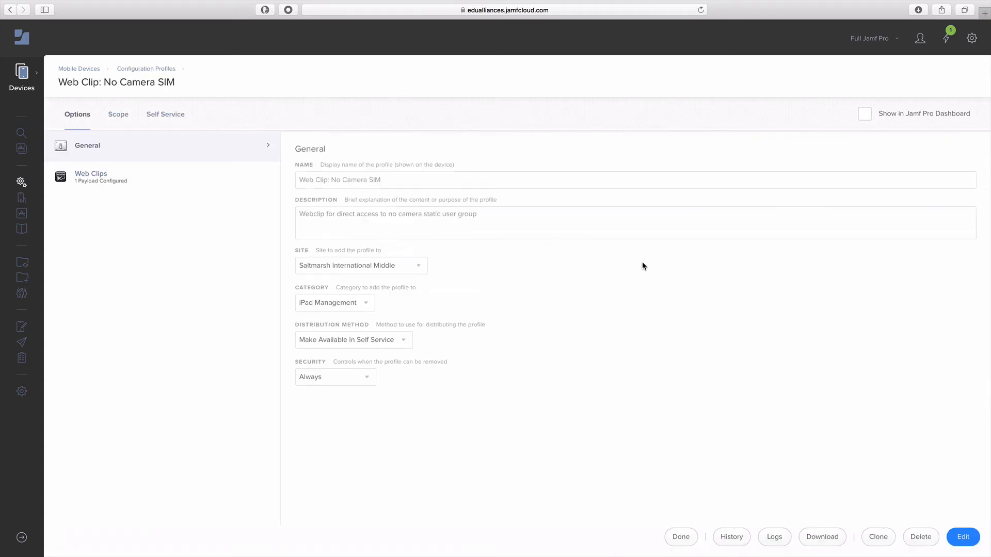
# Step: Put the Web Clip: No Camera SIM profile into edit mode and review its General payload name
pyautogui.click(963, 537)
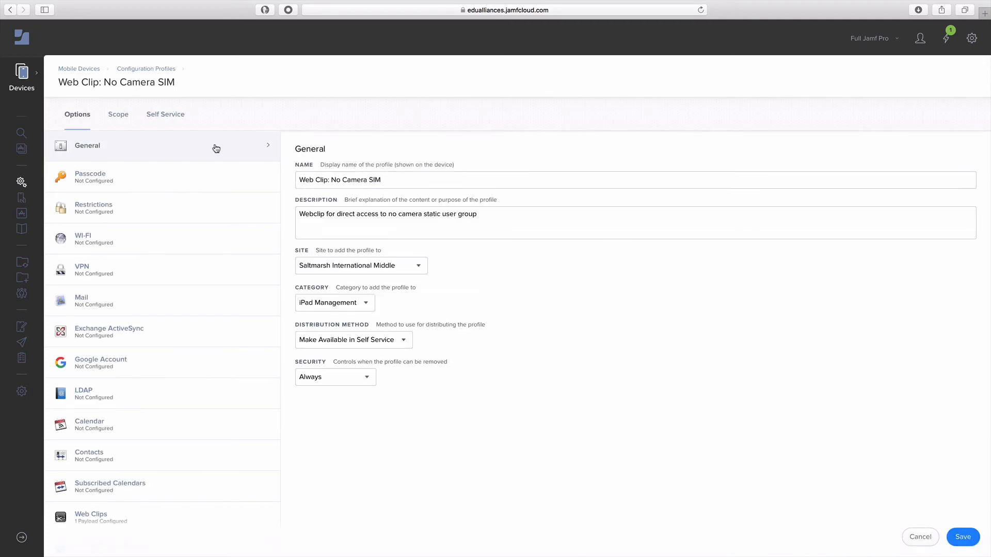
pyautogui.click(384, 183)
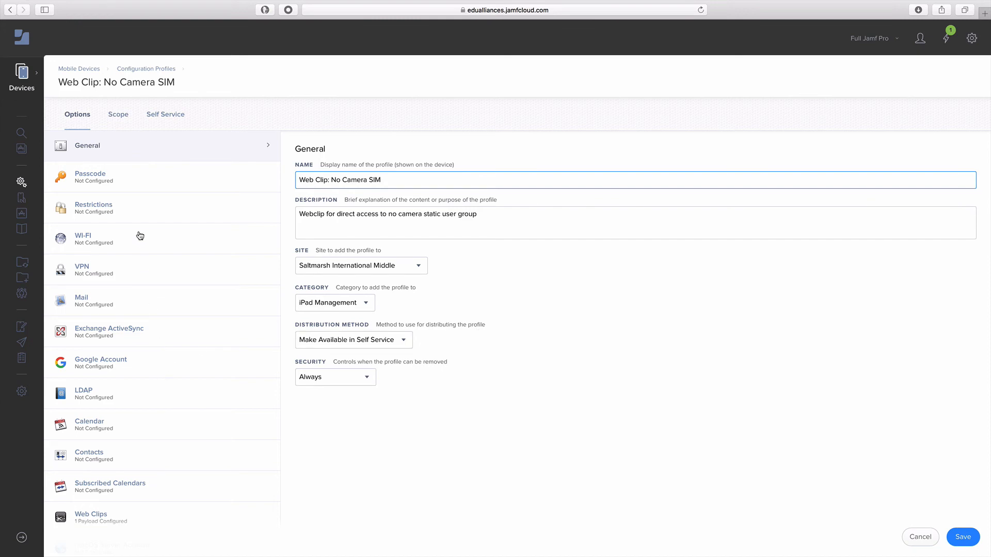
pyautogui.scroll(-5, 166, 389)
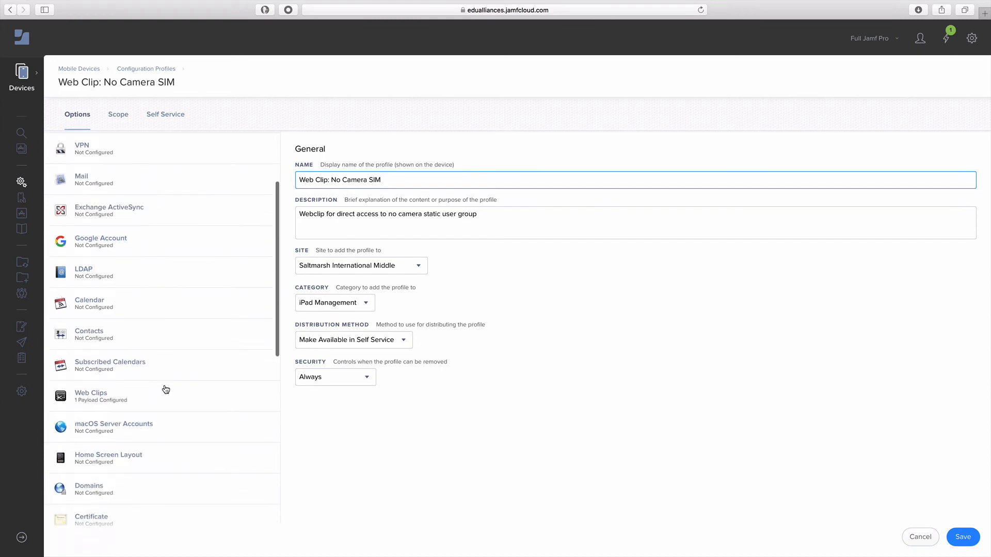
# Step: Check the web clip's label and URL, then view the scope: one user and SIM - Advanced Jamf Pro Admin
pyautogui.click(103, 397)
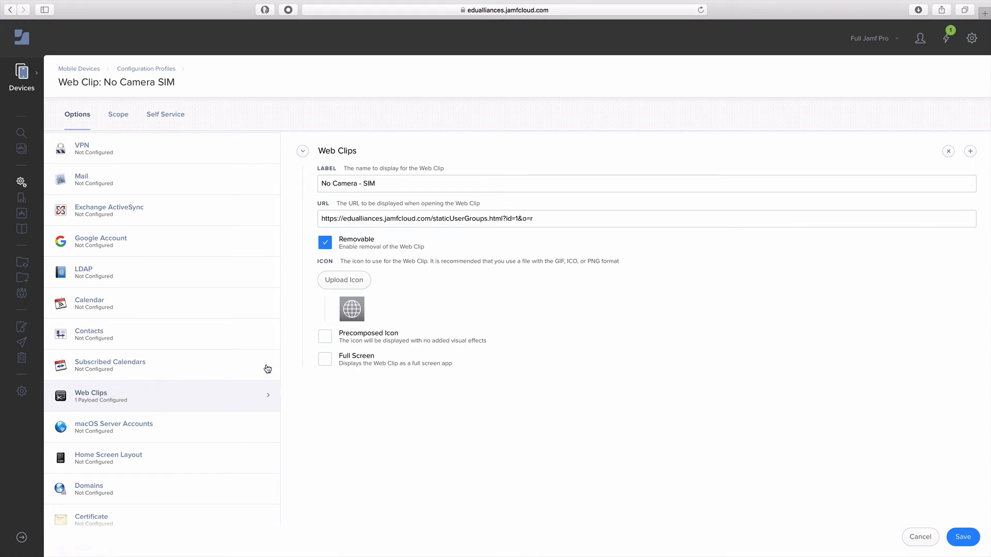
pyautogui.click(382, 183)
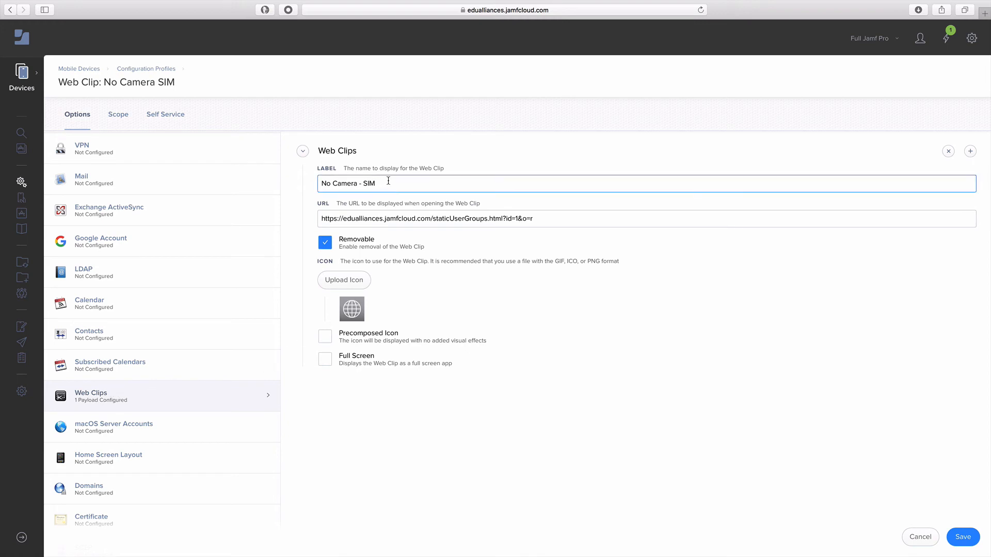
pyautogui.click(583, 215)
pyautogui.press('super+a')
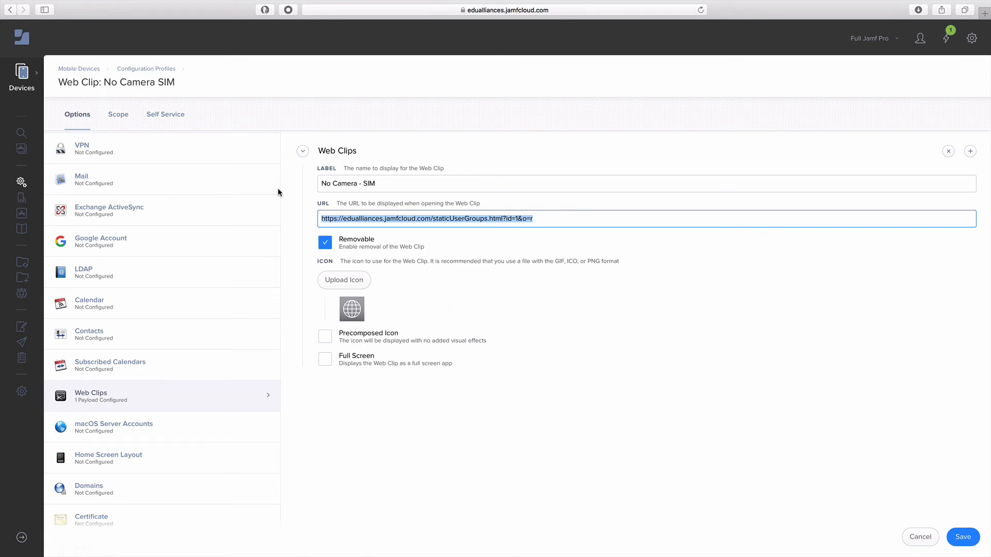
pyautogui.click(118, 114)
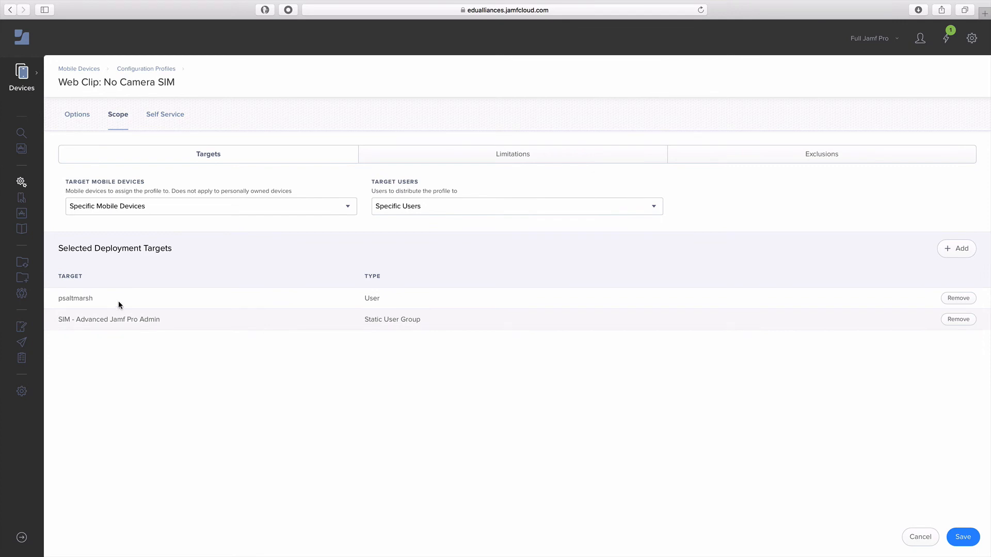
# Step: Review the Self Service description of Web Clip: No Camera SIM and save the profile
pyautogui.click(158, 121)
pyautogui.click(179, 177)
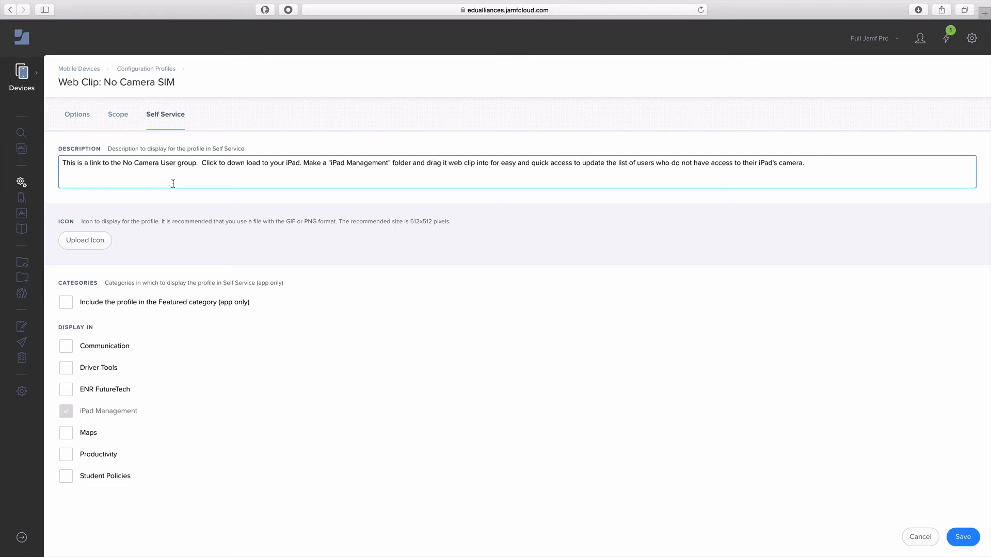
pyautogui.click(961, 541)
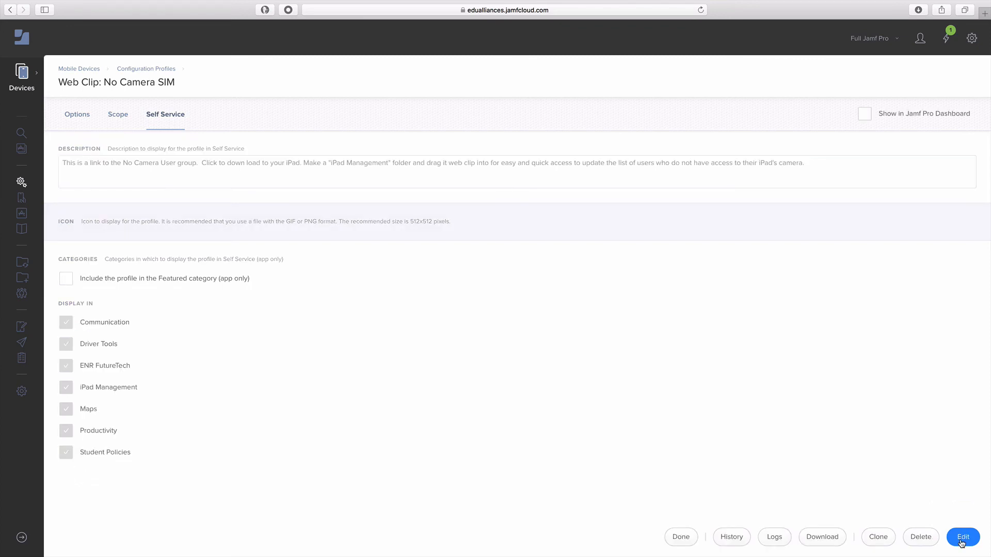
# Step: Clone the profile and review the copy's No Camera - SIM web clip label and URL
pyautogui.click(878, 537)
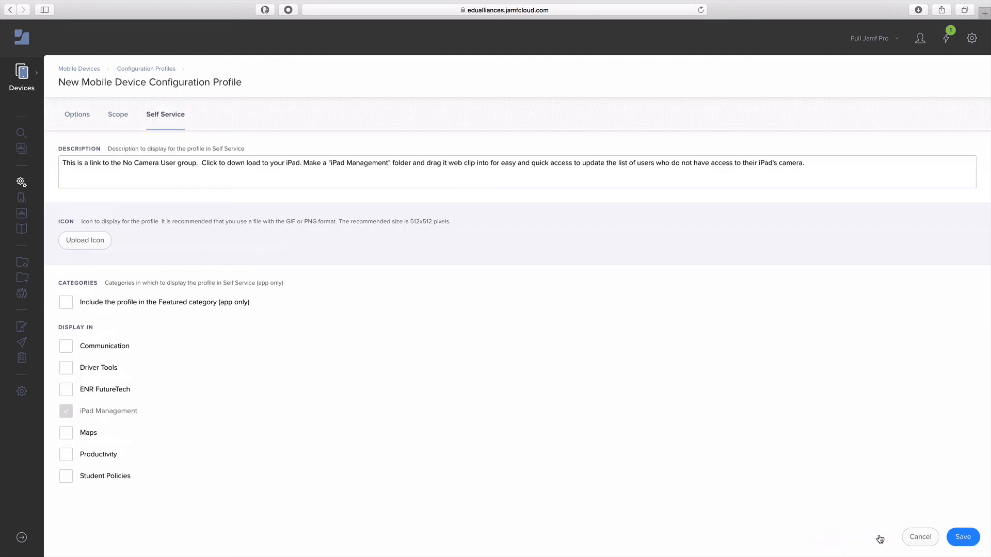
pyautogui.click(78, 116)
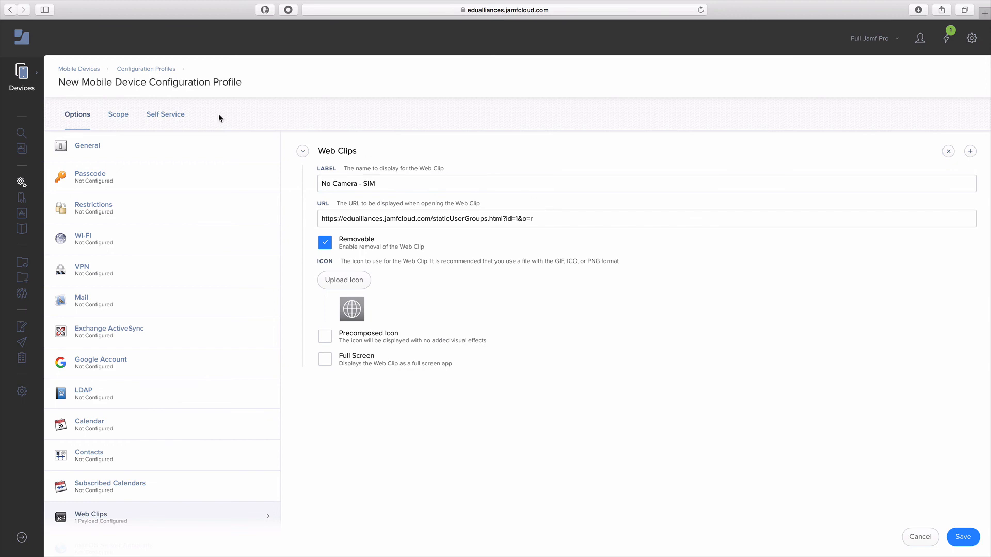
# Step: Check the clone's Self Service and Scope settings, save Web Clip: No Camera SIM copy, then reopen it for editing
pyautogui.click(173, 115)
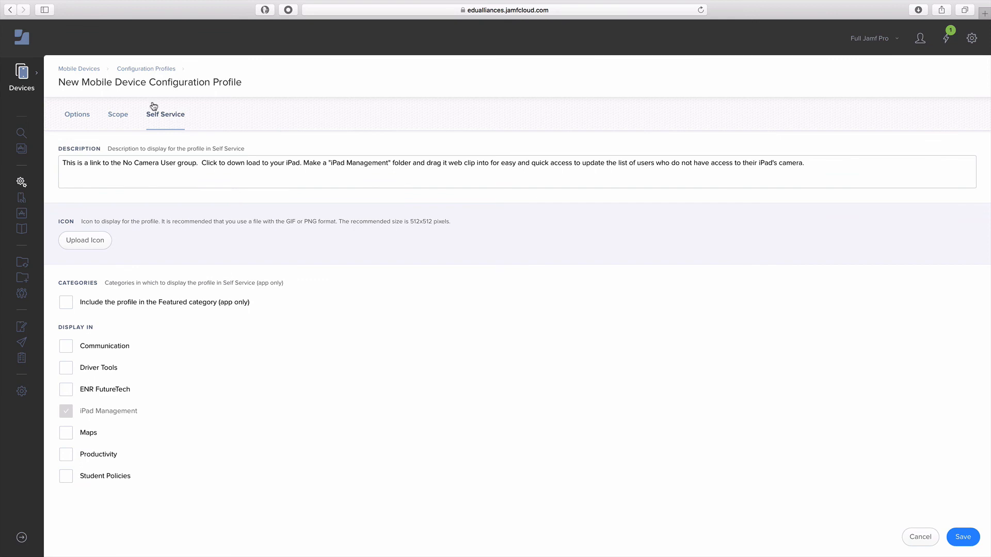
pyautogui.click(118, 115)
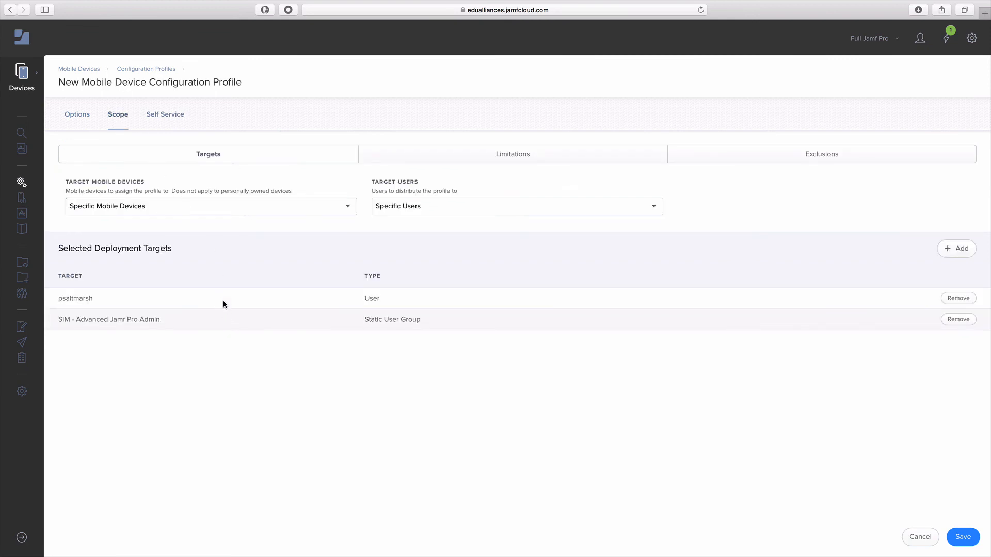
pyautogui.click(962, 538)
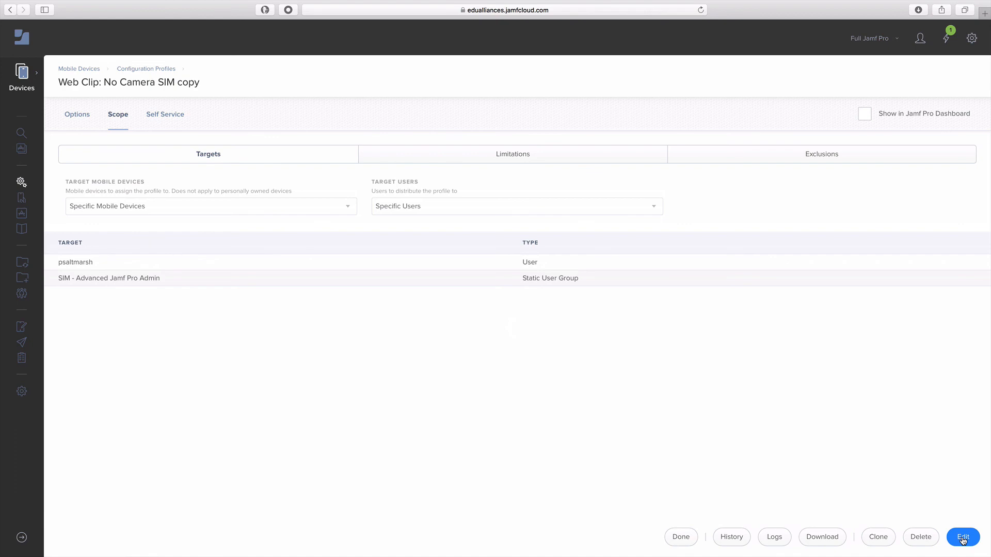
pyautogui.click(962, 537)
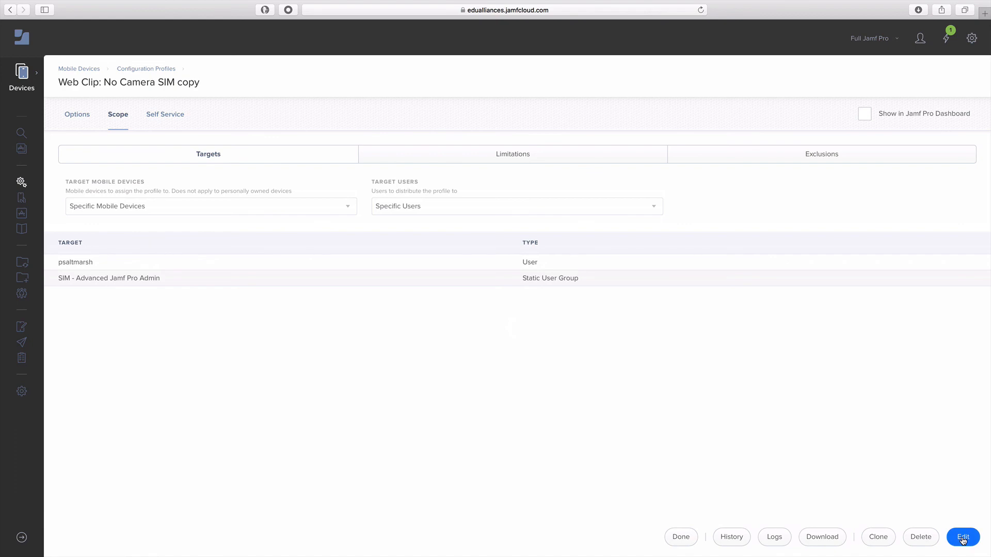